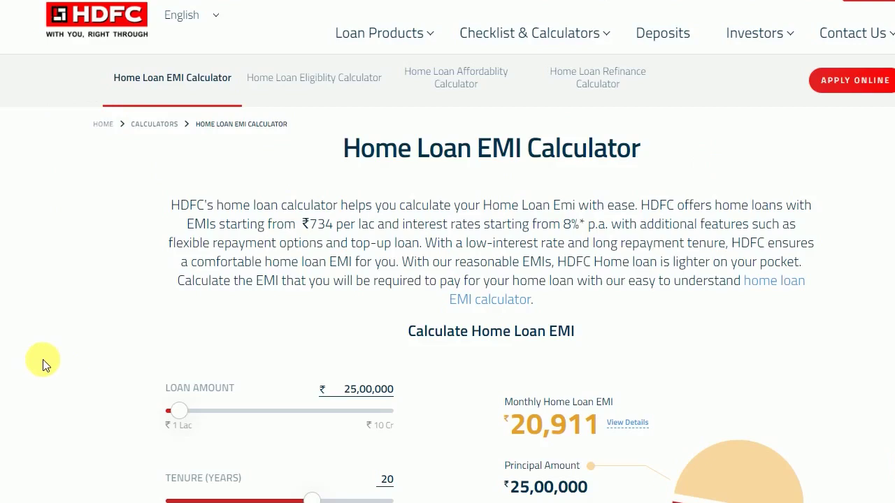
Scroll down to the EMI calculator showing the 5,00,000 loan and ₹4,182 monthly EMI
scroll(99, 328, down, 1)
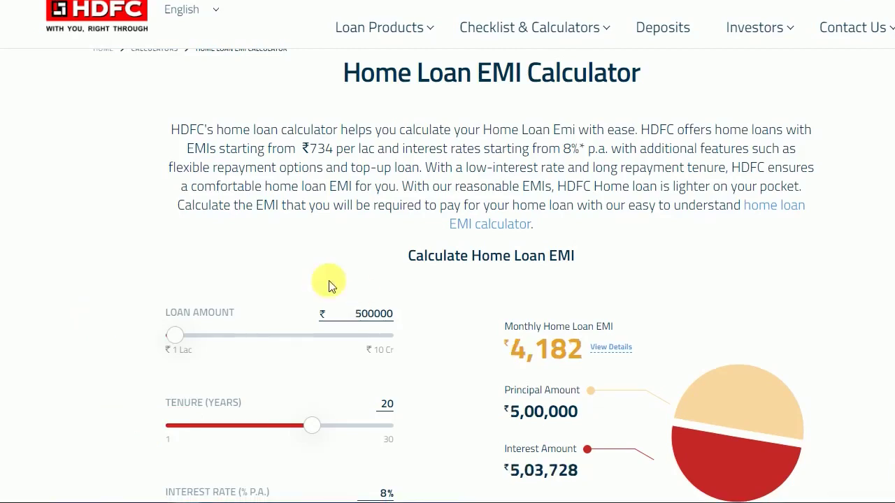
Shorten the loan tenure from 20 years to 8 years in the tenure box
click(126, 290)
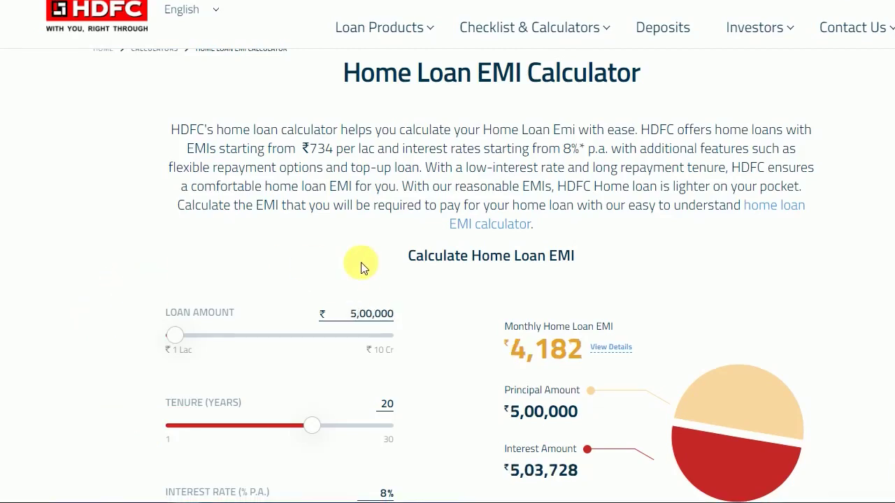
drag(310, 426, 195, 428)
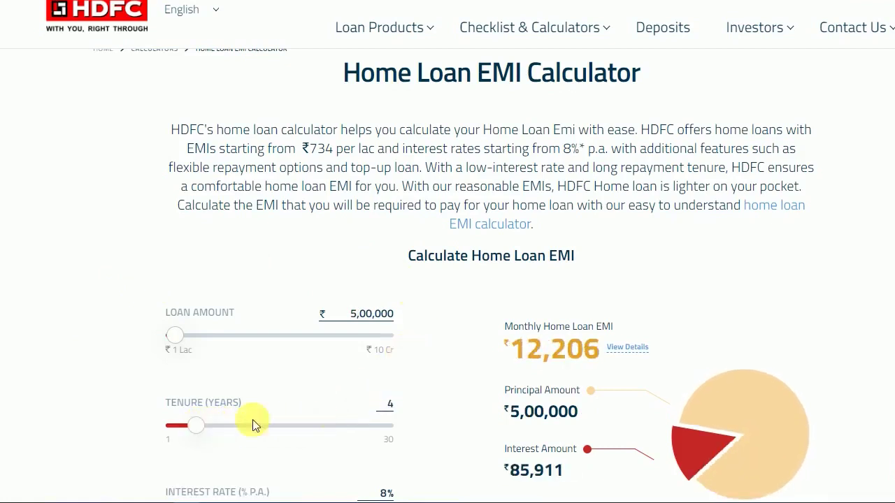
double_click(403, 404)
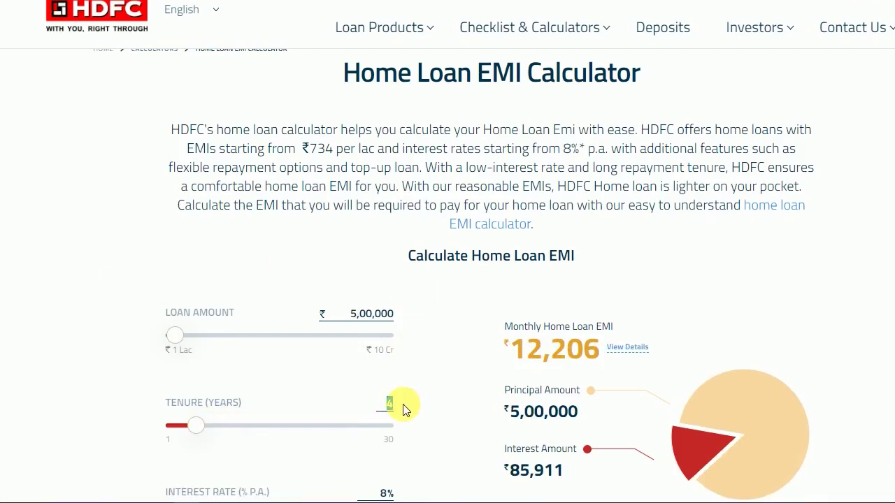
text(8)
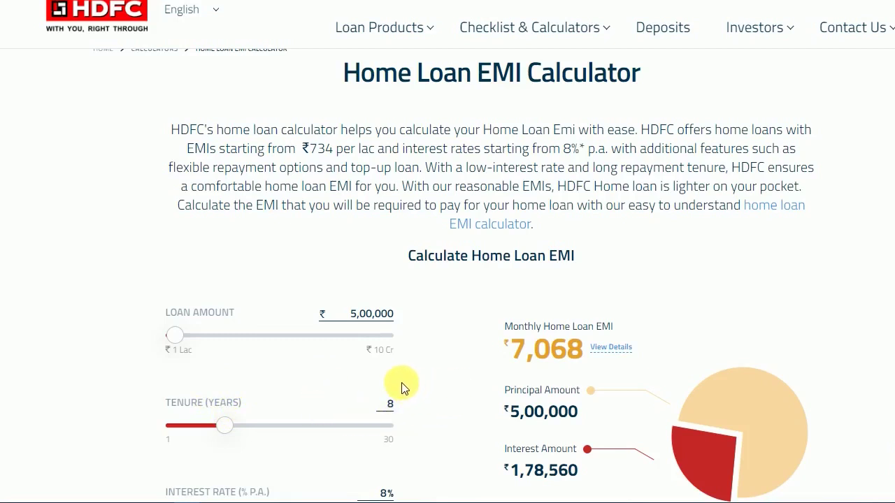
Scroll to the amortization schedule and select the yearly interest figures 38,320, 34,460 and 30,280
scroll(428, 377, down, 1)
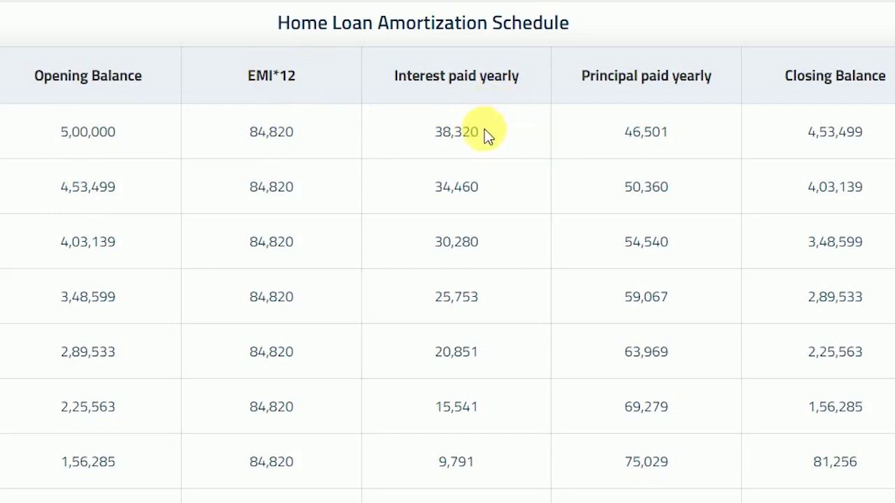
drag(482, 136, 440, 135)
drag(484, 187, 434, 187)
drag(493, 242, 432, 243)
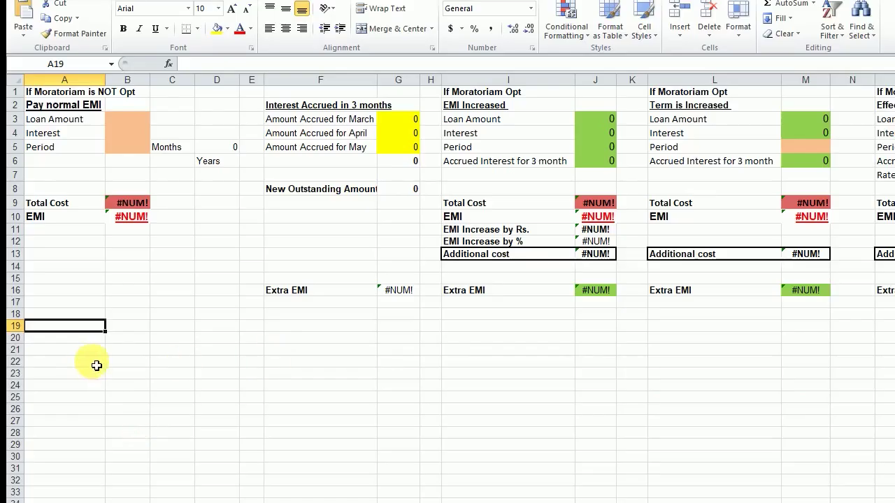
Switch to the EMI Calculator Moratorium workbook, select B3 and resize its window
click(123, 329)
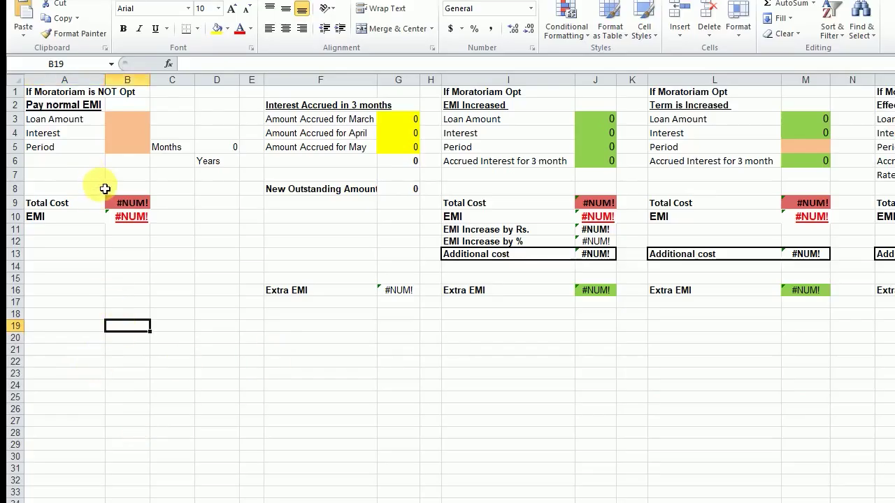
click(110, 121)
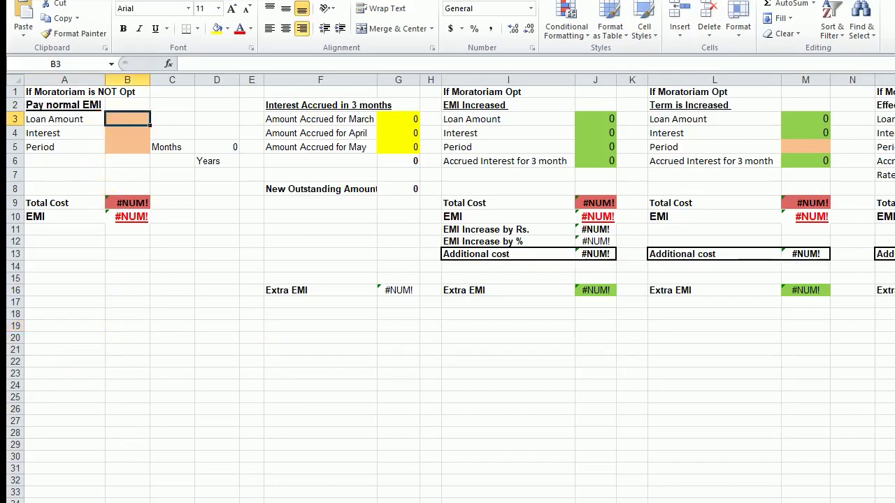
drag(797, 1, 442, 351)
drag(479, 272, 666, 42)
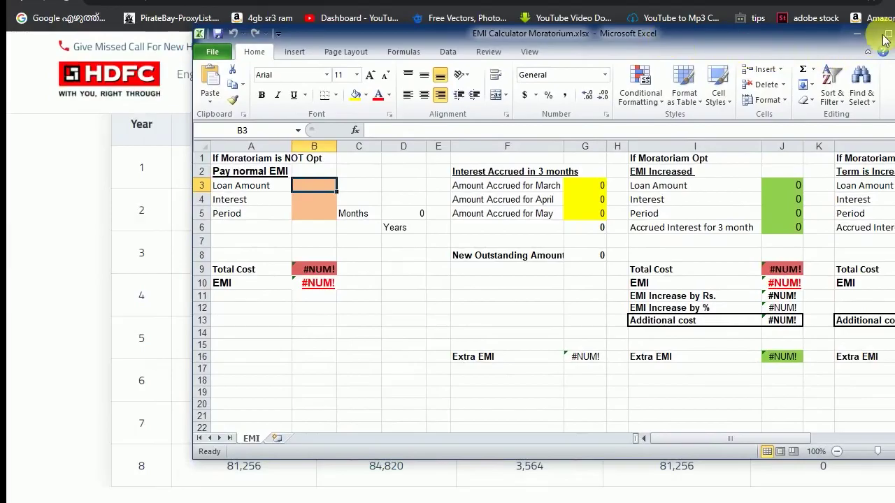
double_click(843, 44)
Shrink the Excel window over the HDFC page and return to the Loan Amount cell B3
double_click(129, 119)
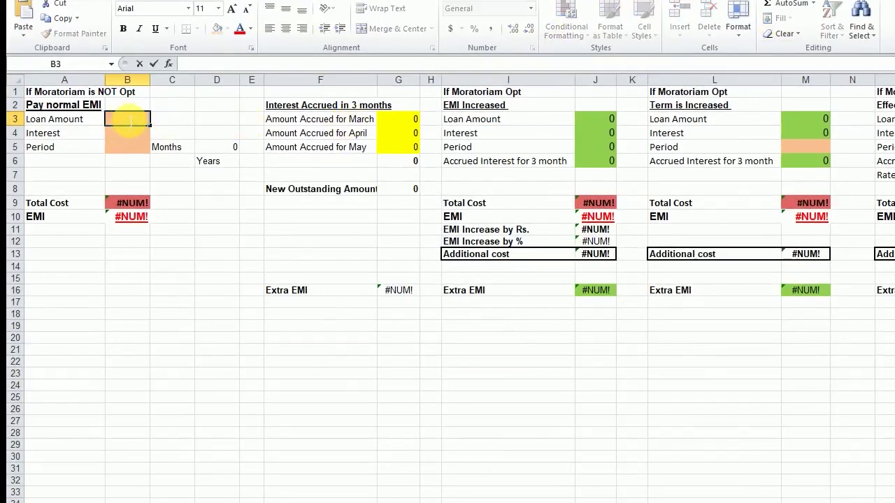
drag(633, 1, 563, 116)
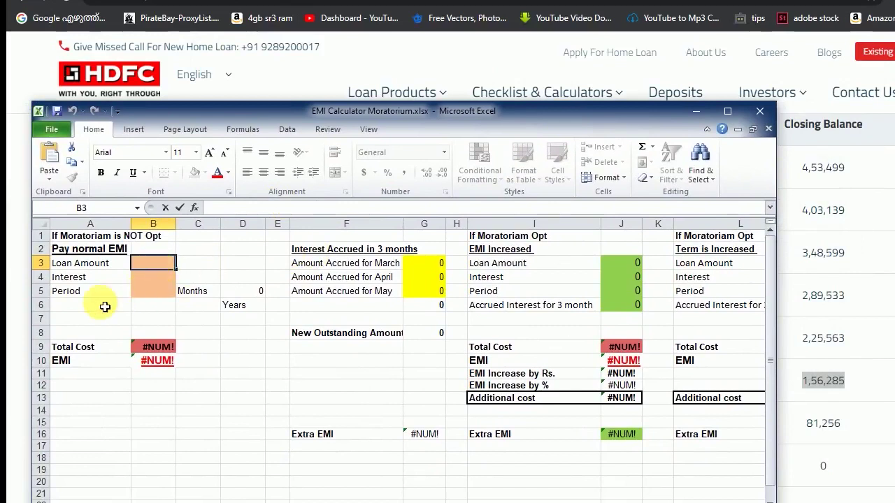
click(140, 284)
click(151, 267)
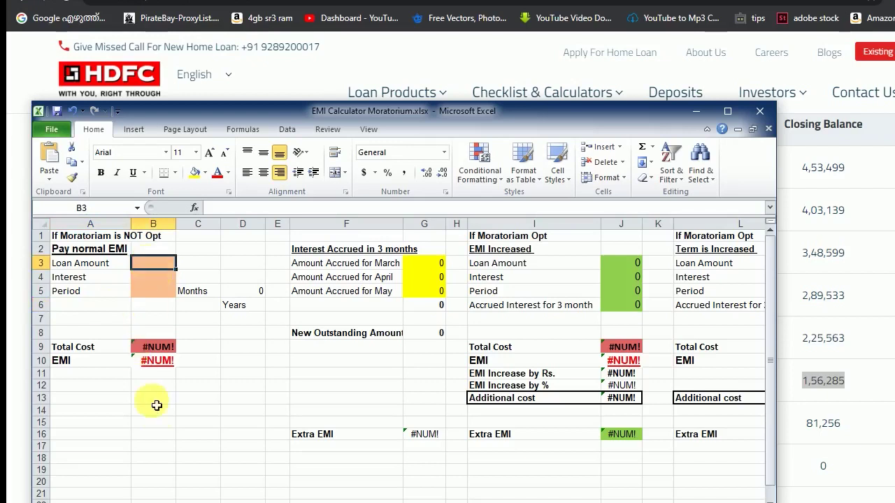
click(138, 277)
click(153, 263)
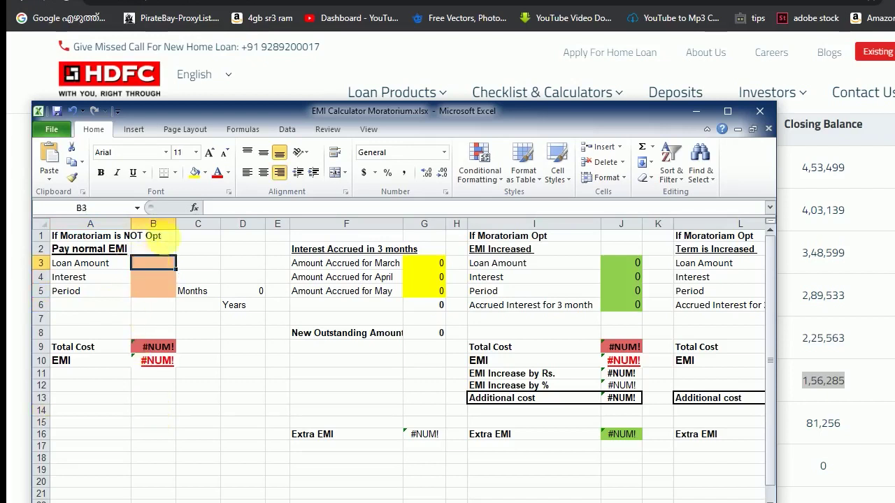
Toggle between the schedule and the sheet, clearing a stray entry in B3
click(696, 112)
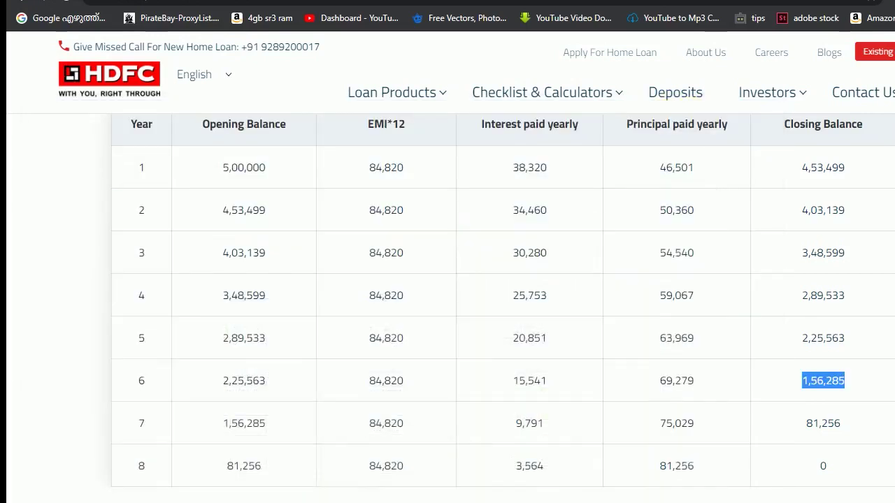
key(alt+Tab)
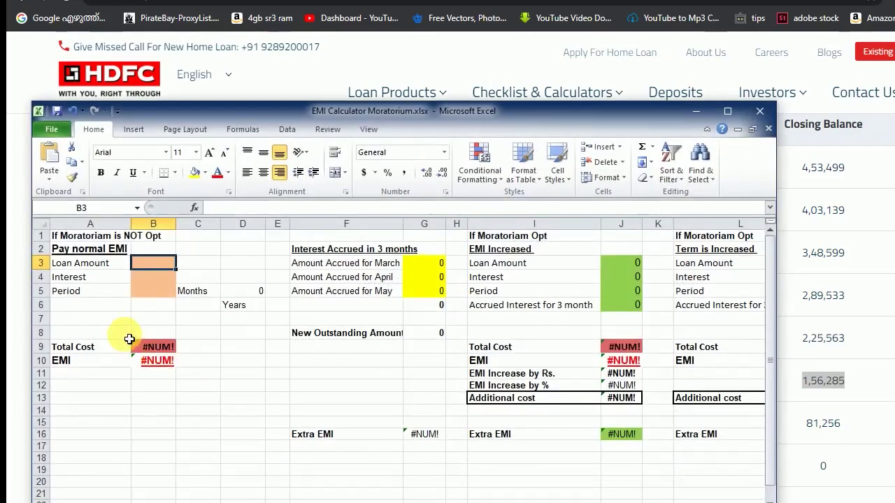
double_click(155, 270)
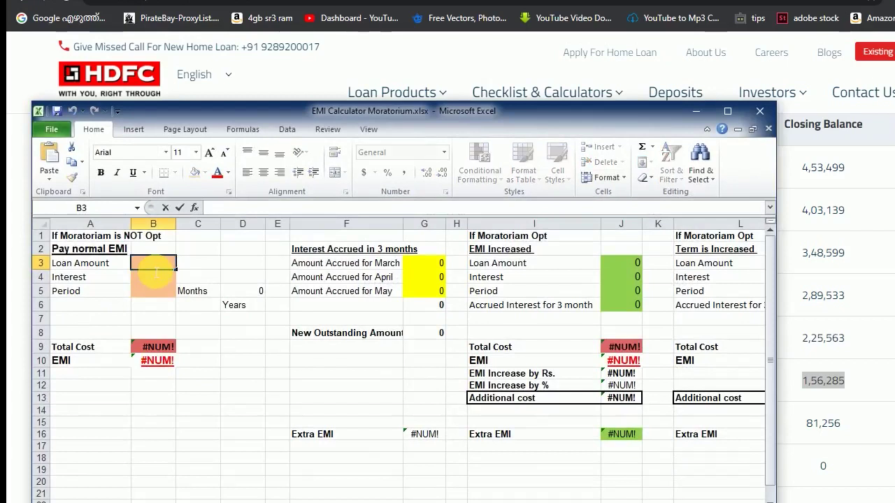
click(158, 278)
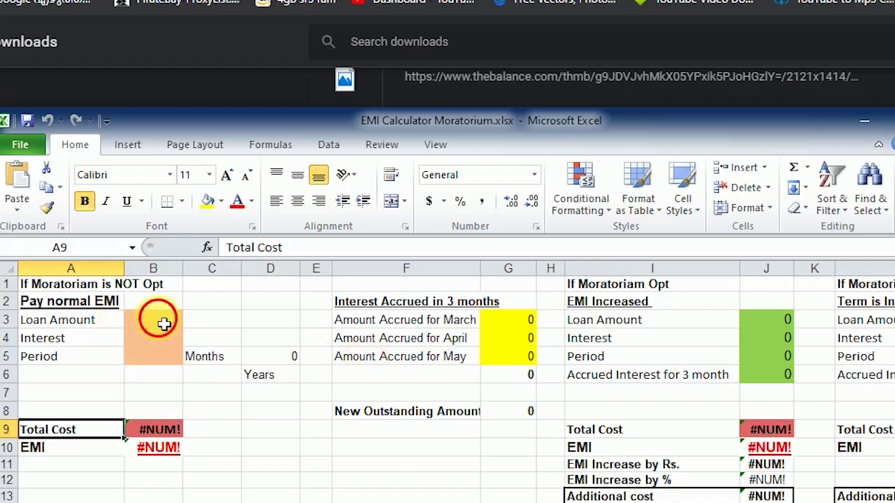
click(163, 323)
text(1)
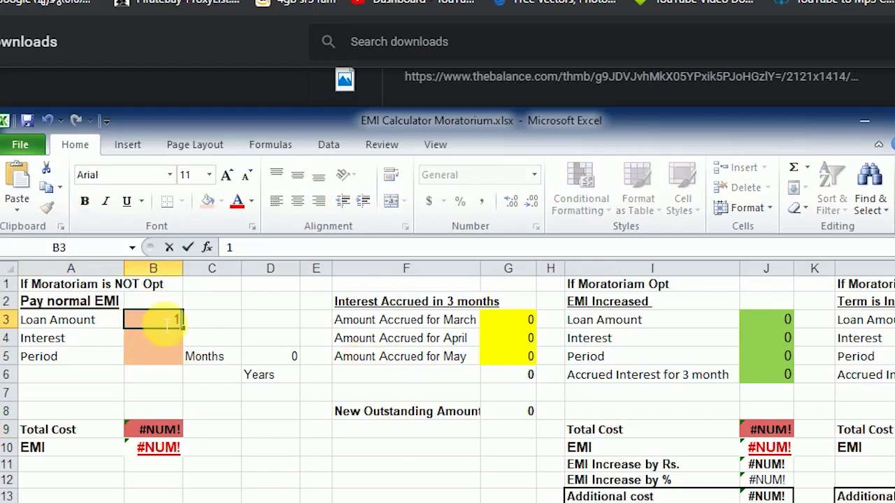
key(BackSpace)
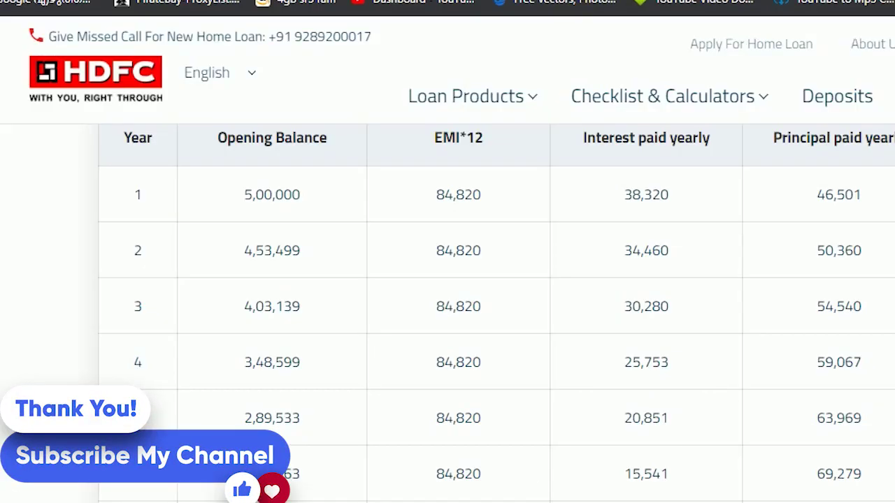
Enter 156285 as the Loan Amount in cell B3
key(alt+Tab)
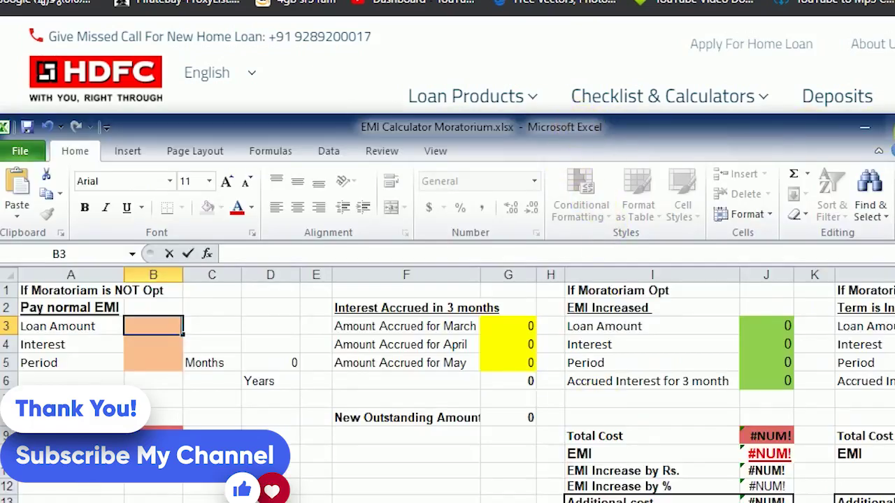
text(1)
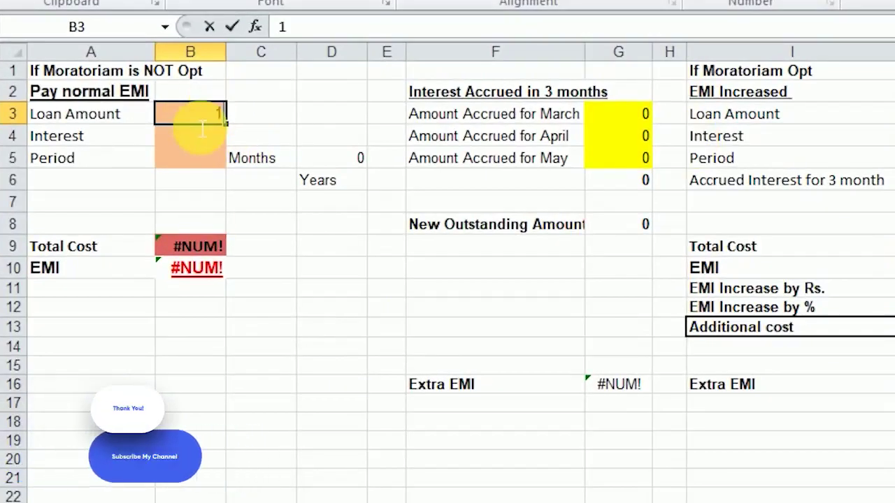
text(56285)
click(42, 501)
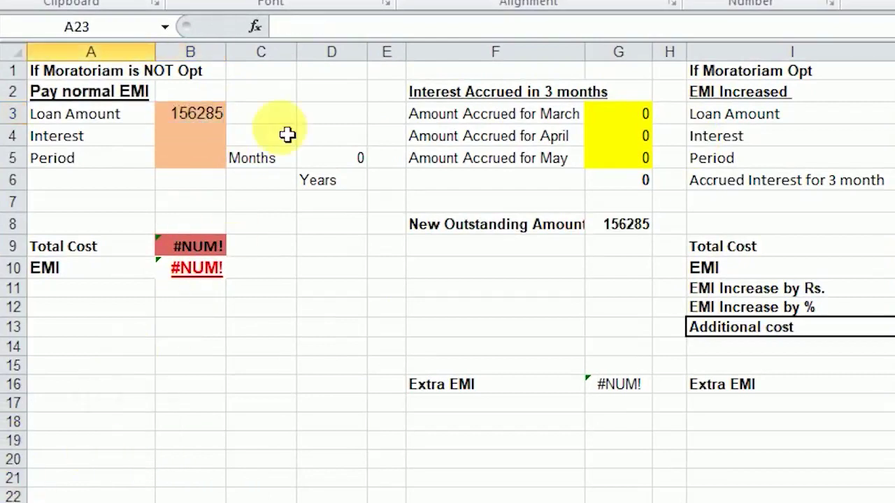
click(208, 143)
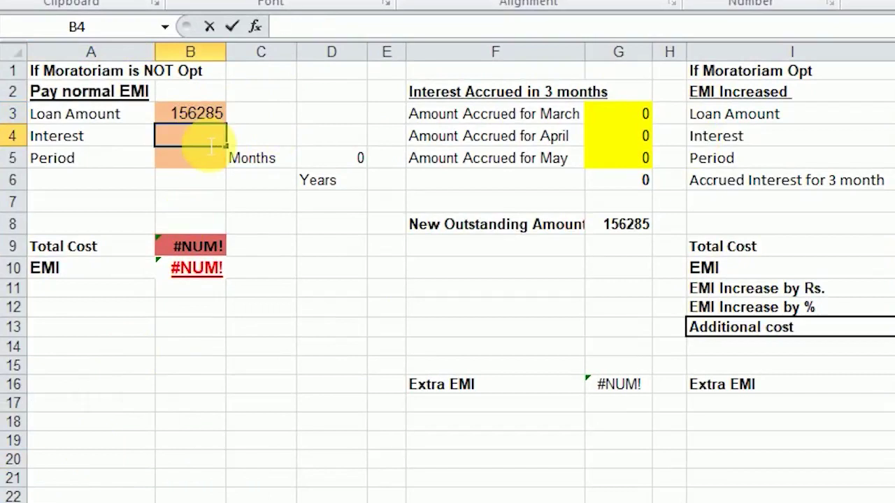
Enter 8% interest in B4 and a 24-month period in B5, giving an EMI of 7068
text(8)
click(566, 500)
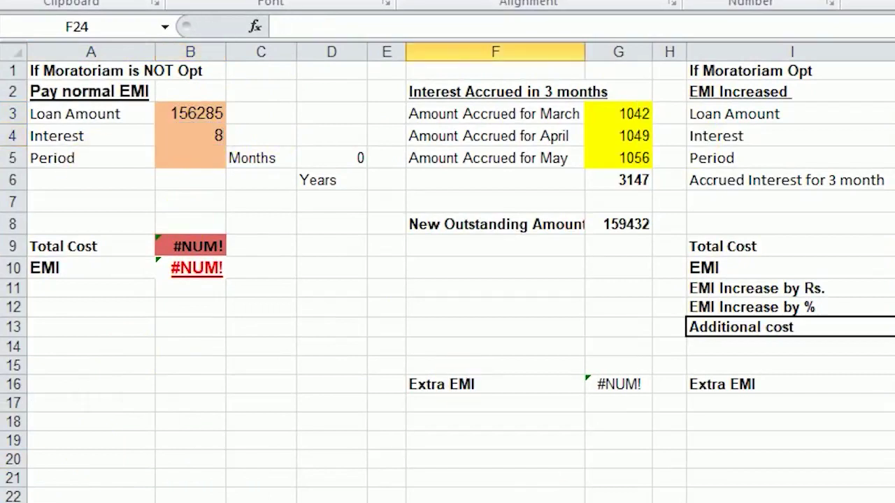
click(203, 165)
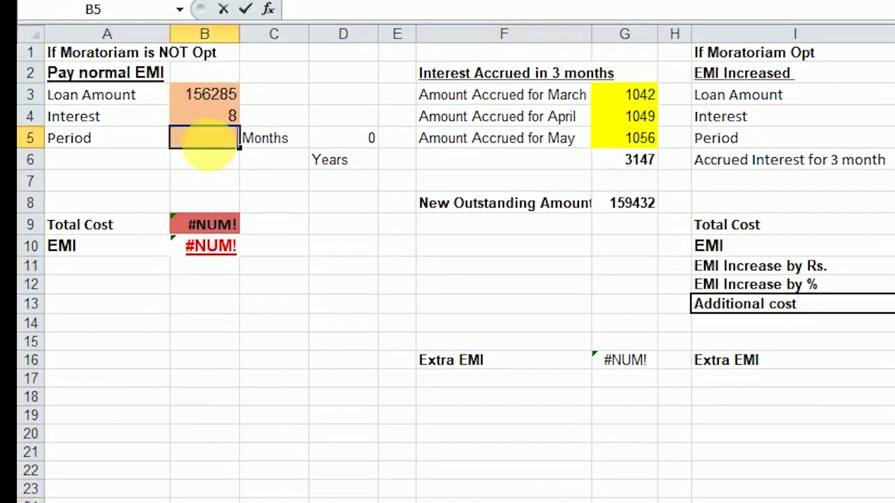
text(24)
click(265, 498)
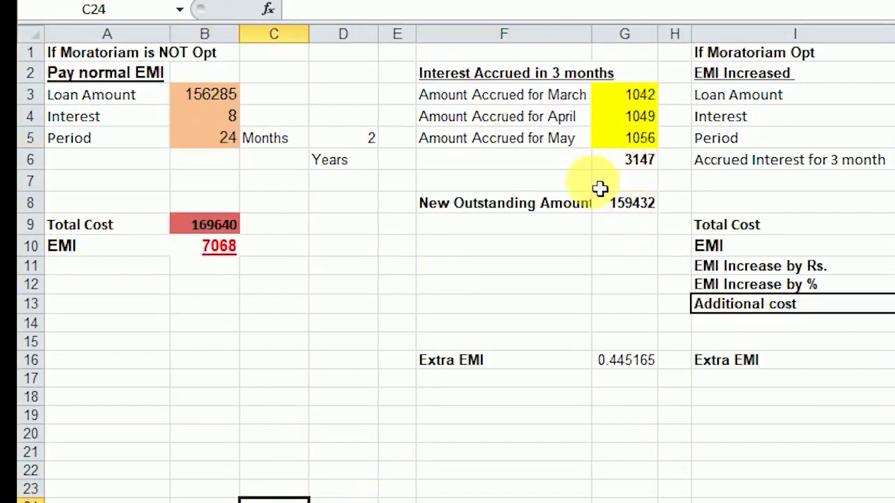
click(216, 247)
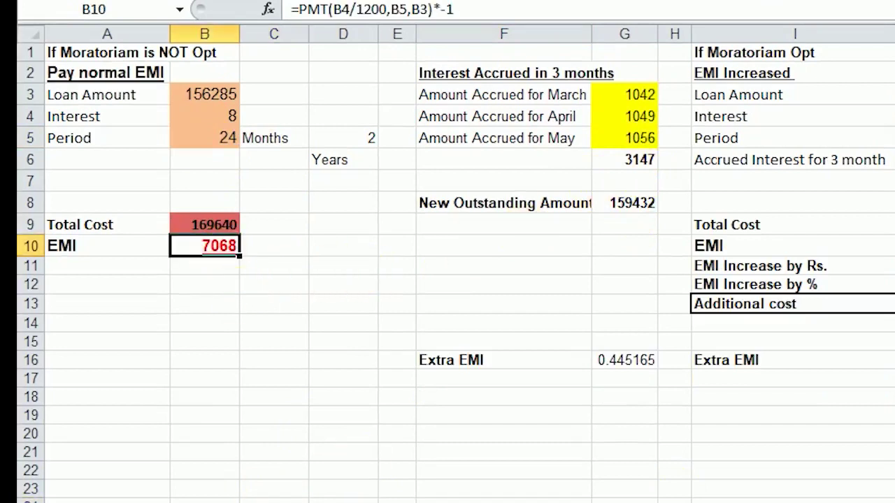
Review the B9, B10 and B3 results, then switch back to the HDFC calculator
click(231, 226)
click(230, 252)
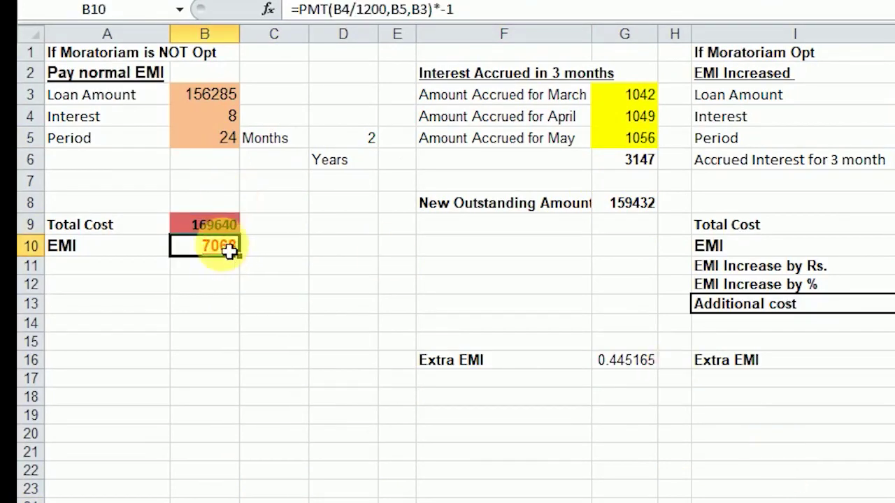
click(218, 96)
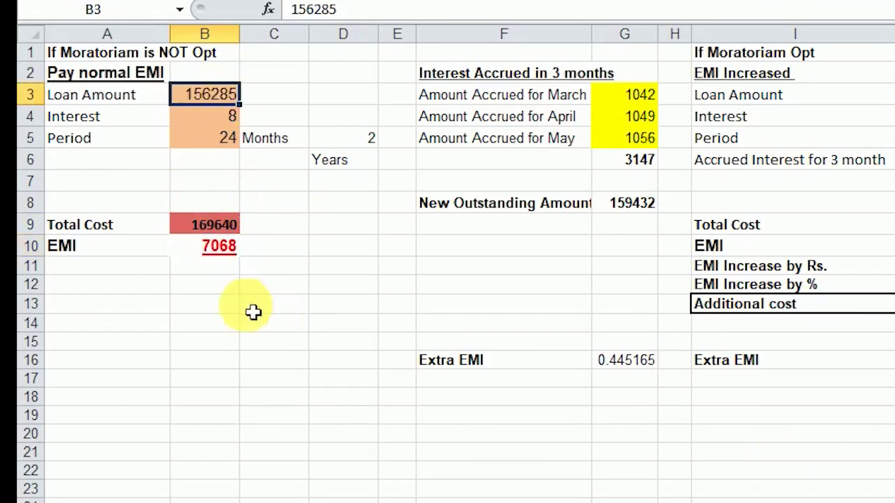
click(226, 225)
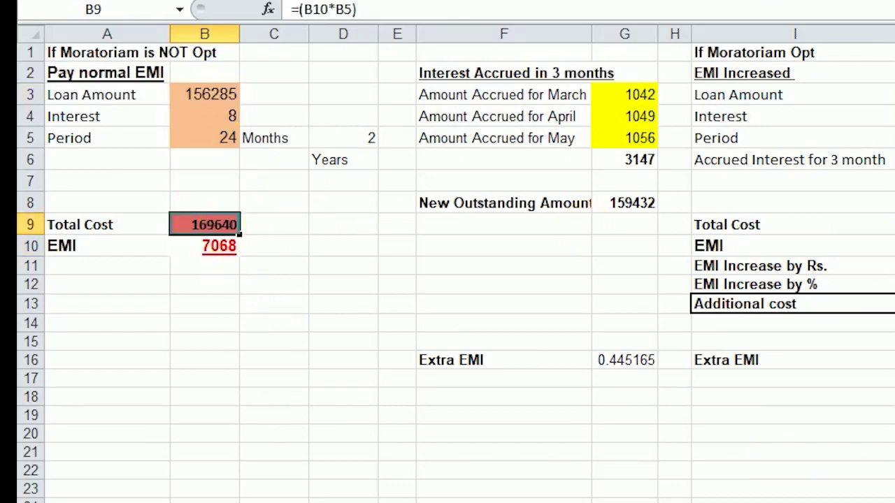
key(alt+Tab)
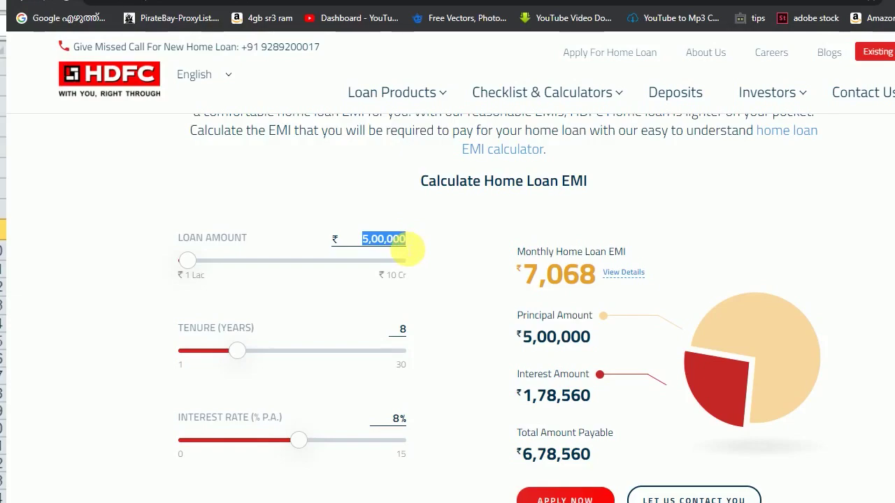
Return to Excel and inspect the EMI formula in B10 and total cost in B9
key(alt+Tab)
click(181, 250)
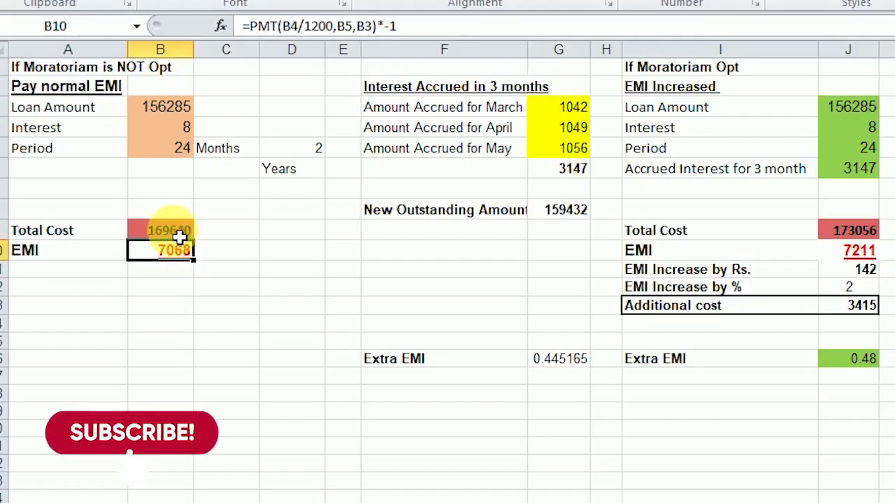
click(183, 236)
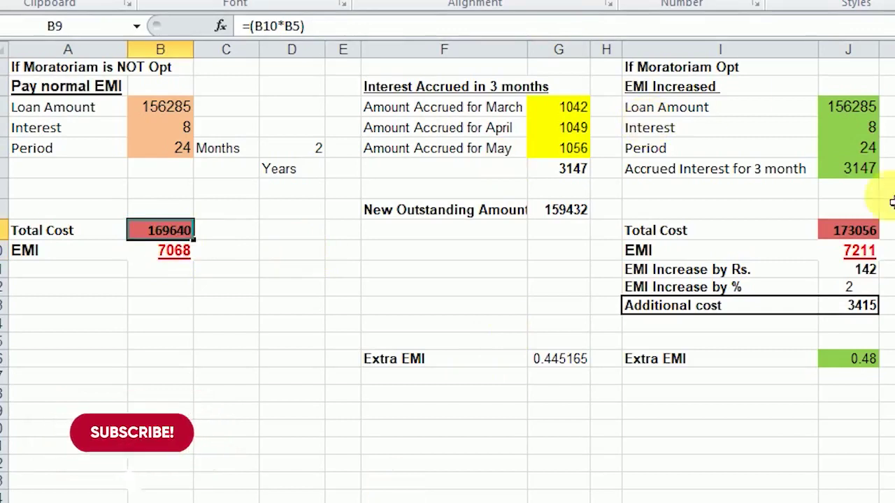
click(581, 173)
click(574, 213)
click(577, 171)
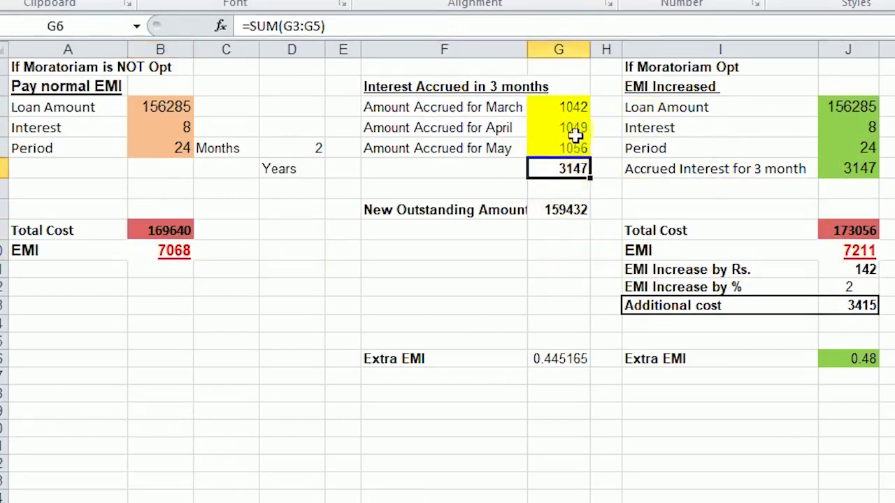
click(578, 112)
click(563, 154)
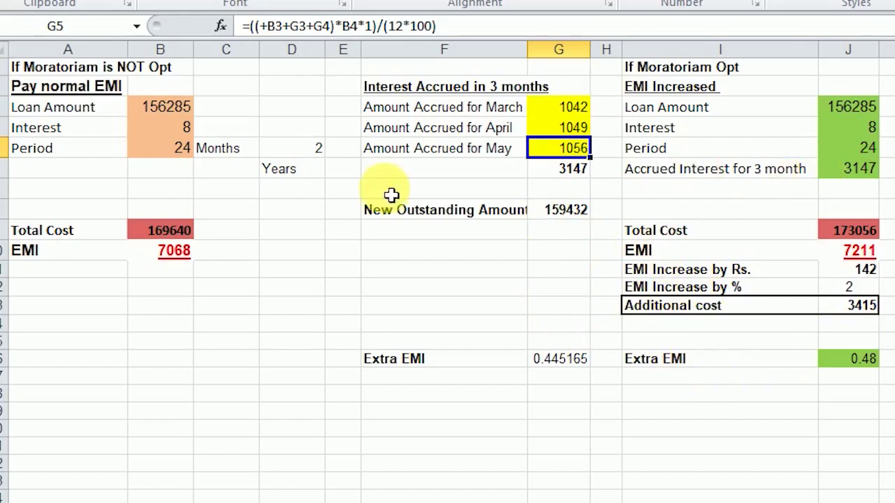
click(779, 112)
click(869, 147)
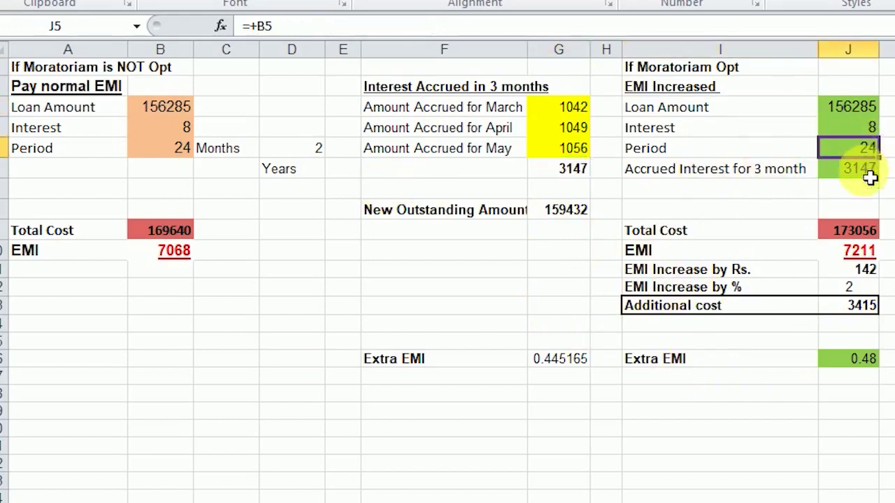
click(863, 247)
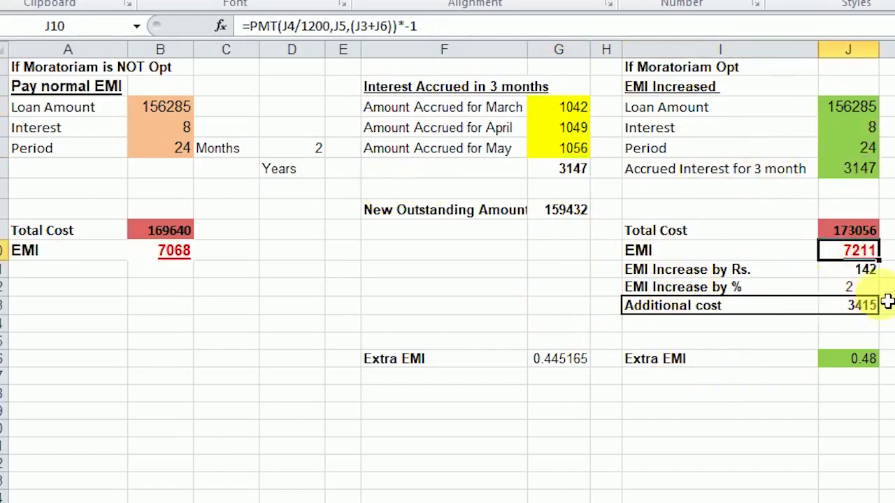
click(871, 270)
click(861, 231)
click(425, 212)
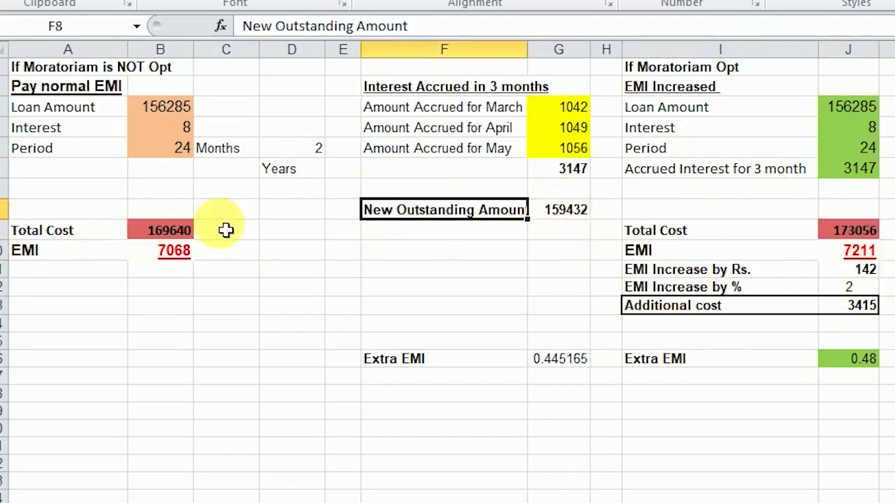
click(175, 106)
click(570, 221)
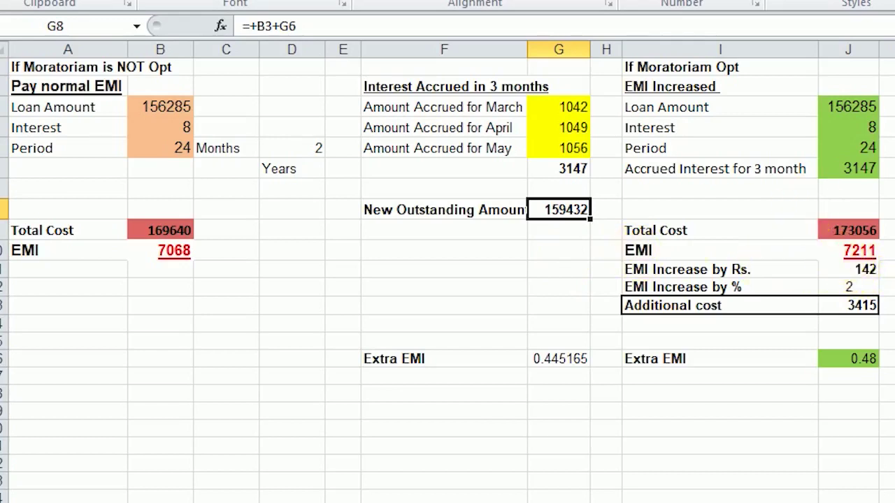
Enter 27 as the Term is Increased period in M5 and check the M10 EMI formula
click(893, 66)
click(893, 86)
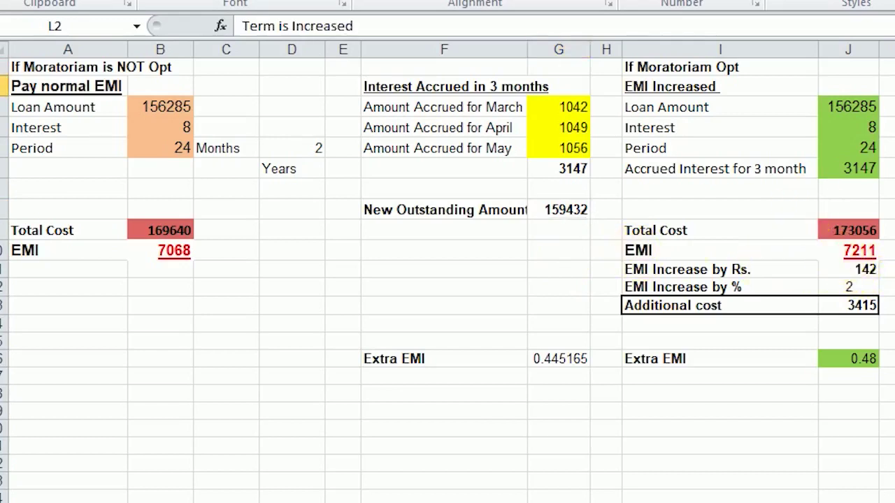
double_click(894, 149)
text(27)
key(Tab)
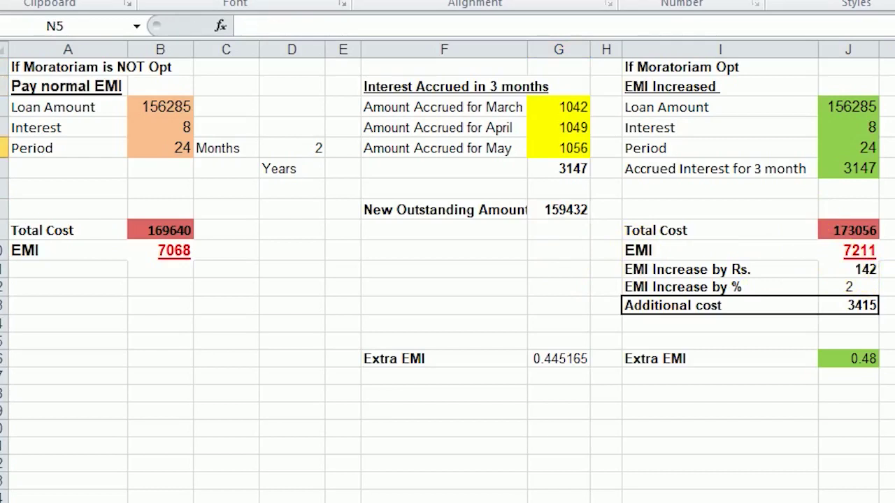
click(894, 251)
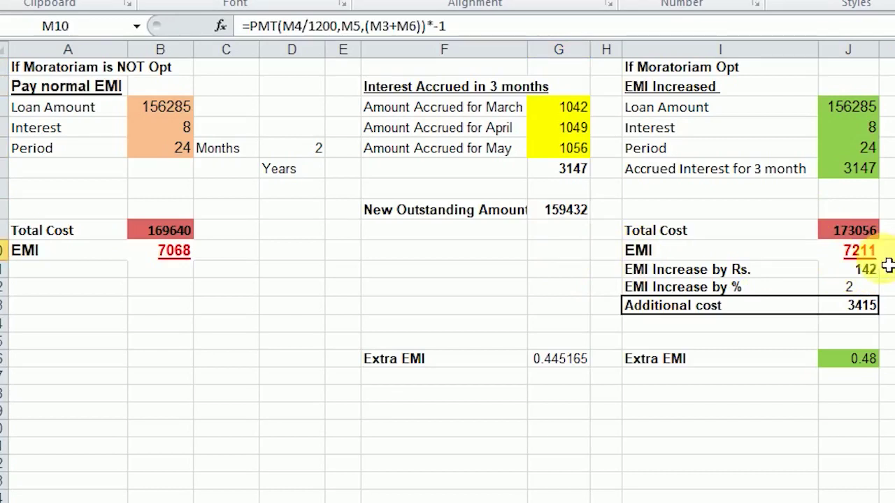
click(894, 149)
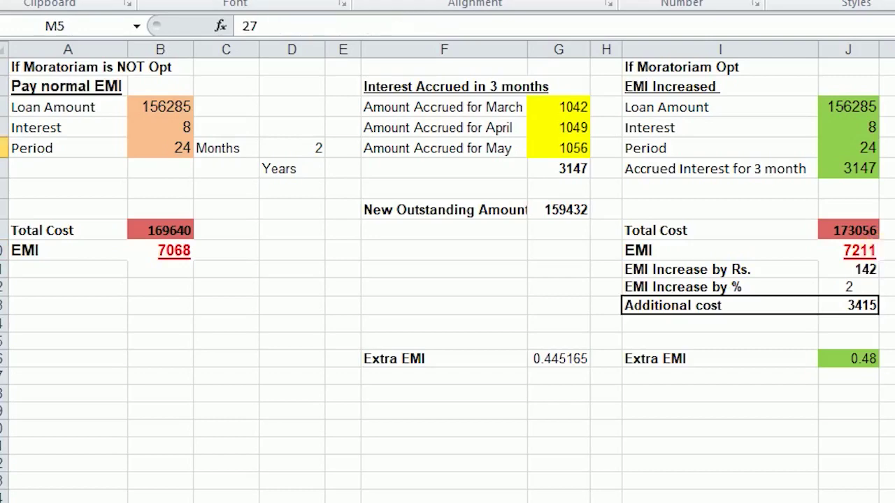
scroll(448, 273, right, 1)
scroll(800, 490, left, 1)
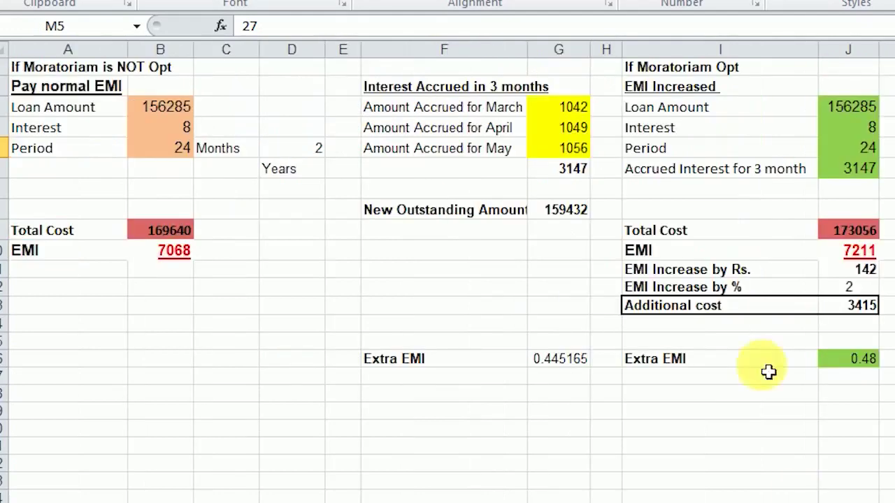